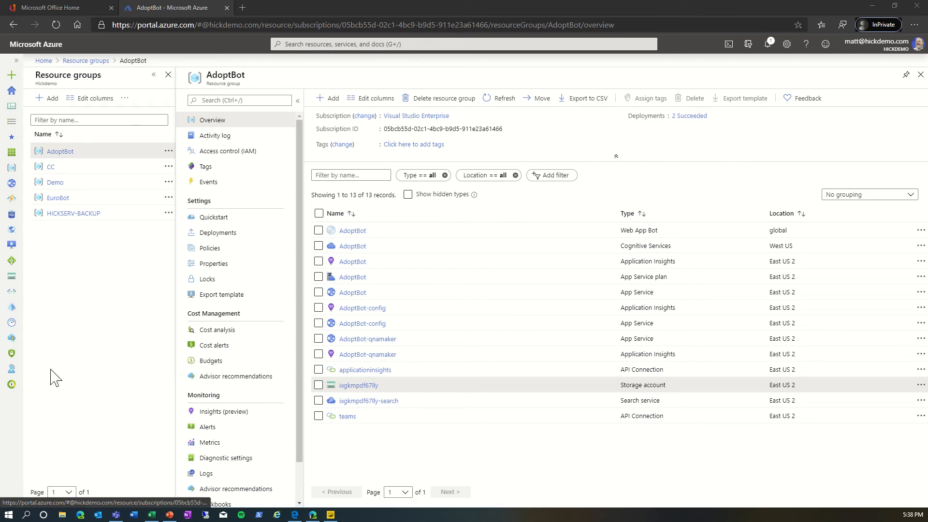
# Step: In Excel, start an import of data from Azure Table Storage
pyautogui.click(152, 515)
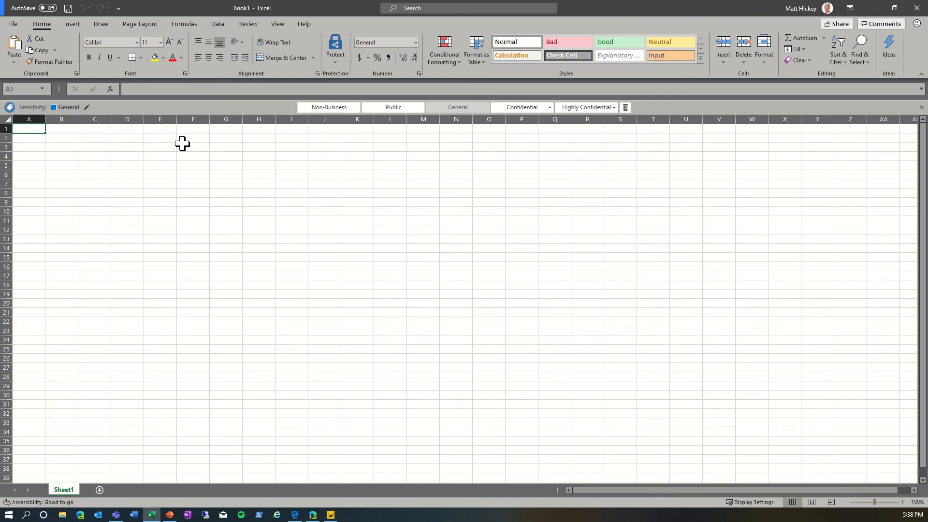
pyautogui.click(226, 25)
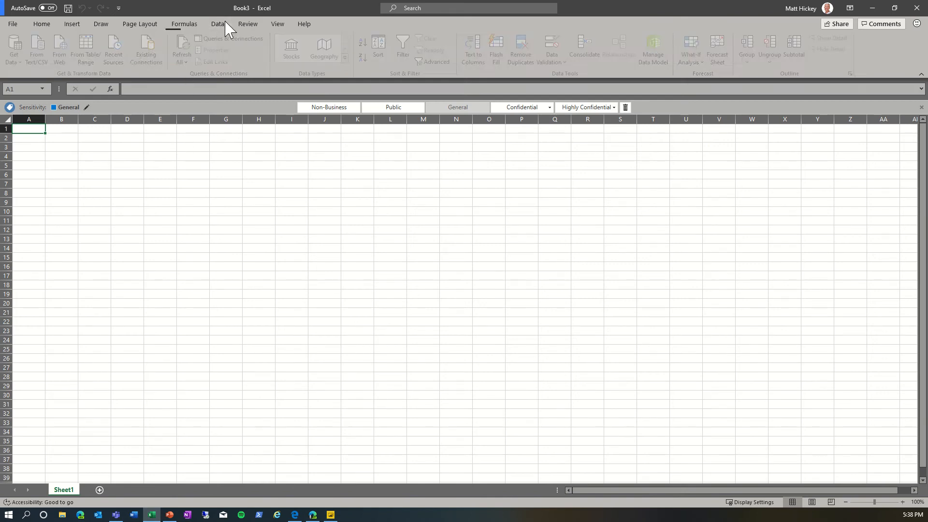
pyautogui.click(15, 62)
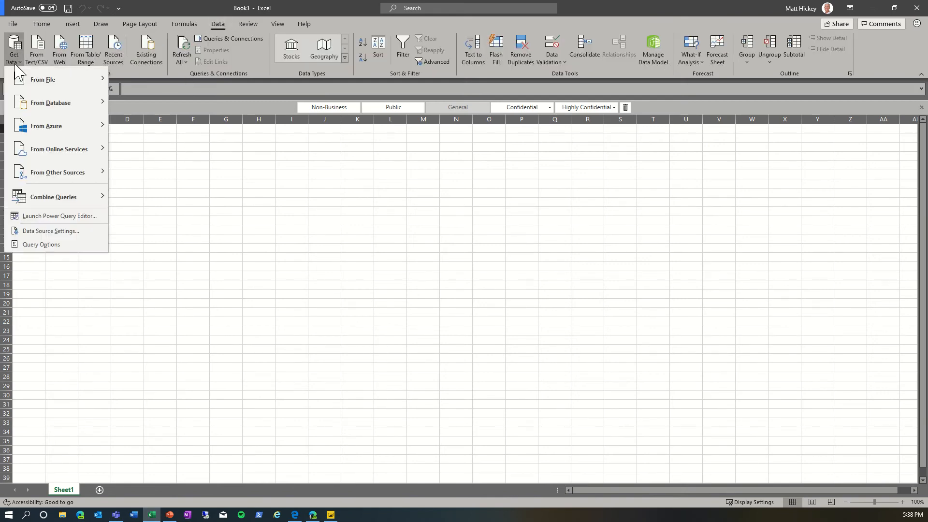
pyautogui.moveTo(43, 125)
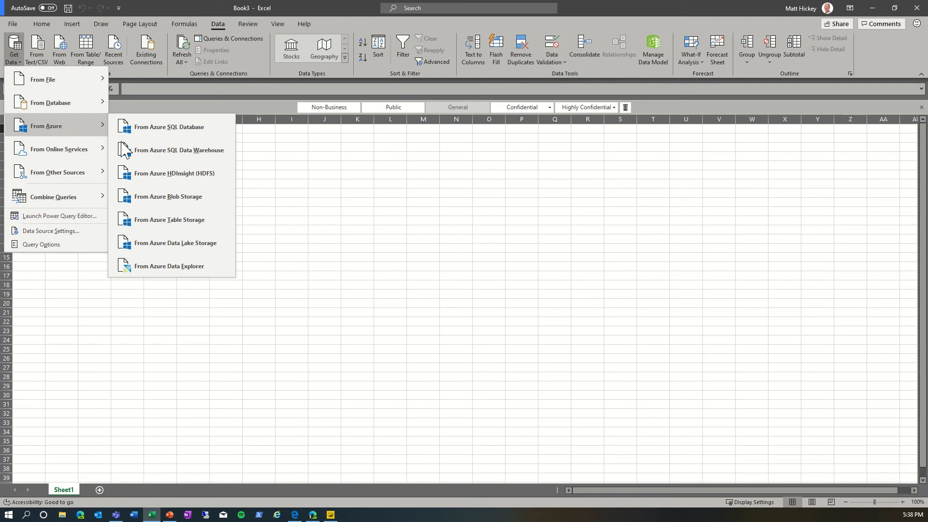
pyautogui.click(186, 223)
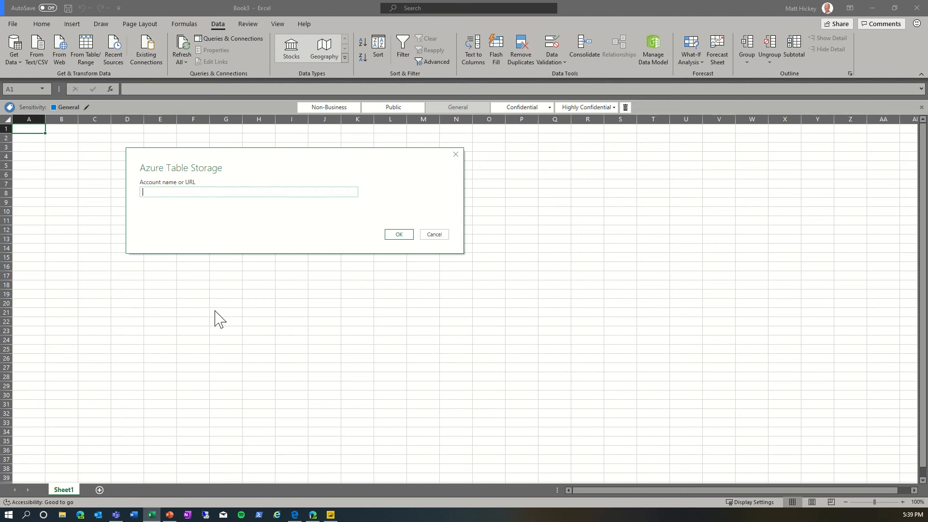
# Step: In the Azure portal, copy the Primary Table Service Endpoint from the ixgkmpdf67lly storage account's Properties
pyautogui.click(313, 515)
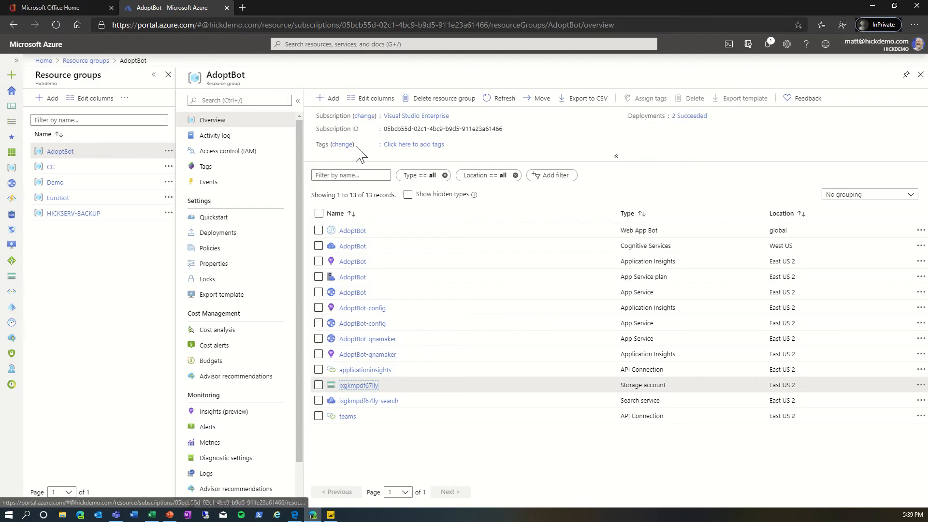
pyautogui.click(371, 387)
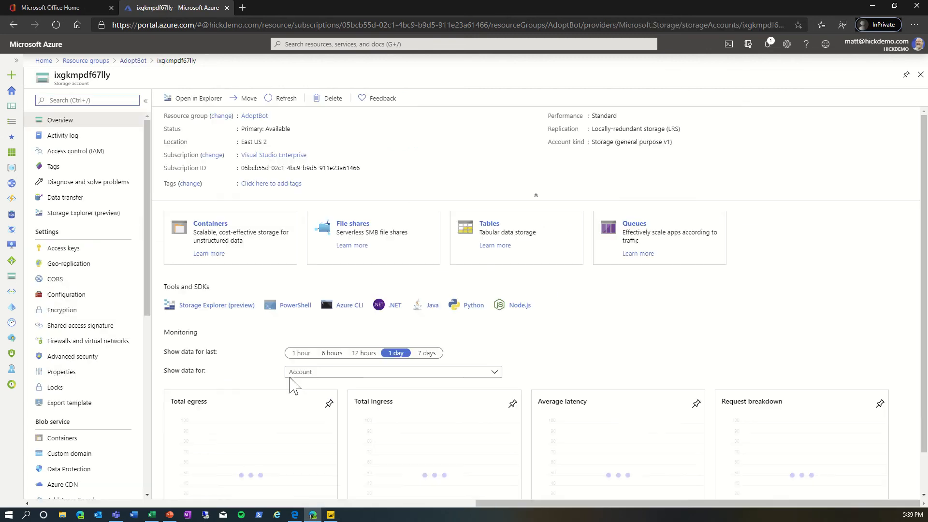
pyautogui.click(65, 374)
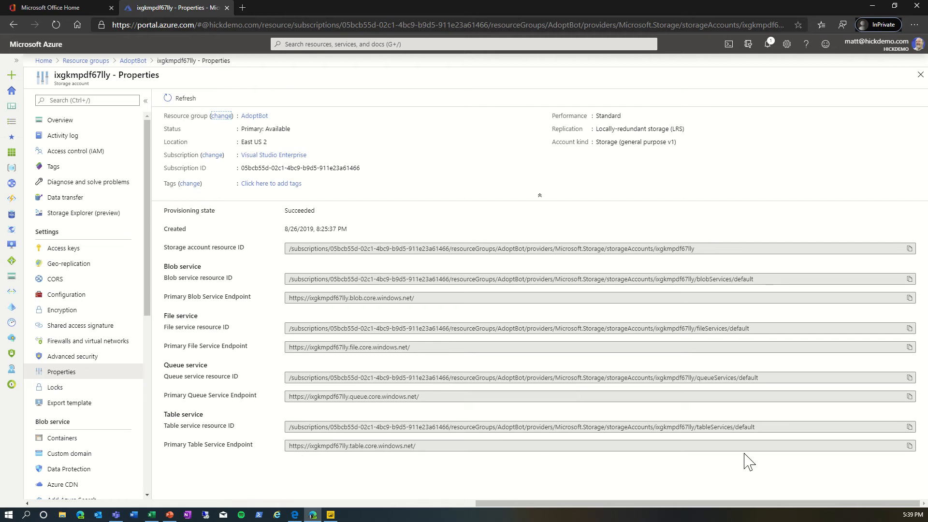
pyautogui.click(909, 446)
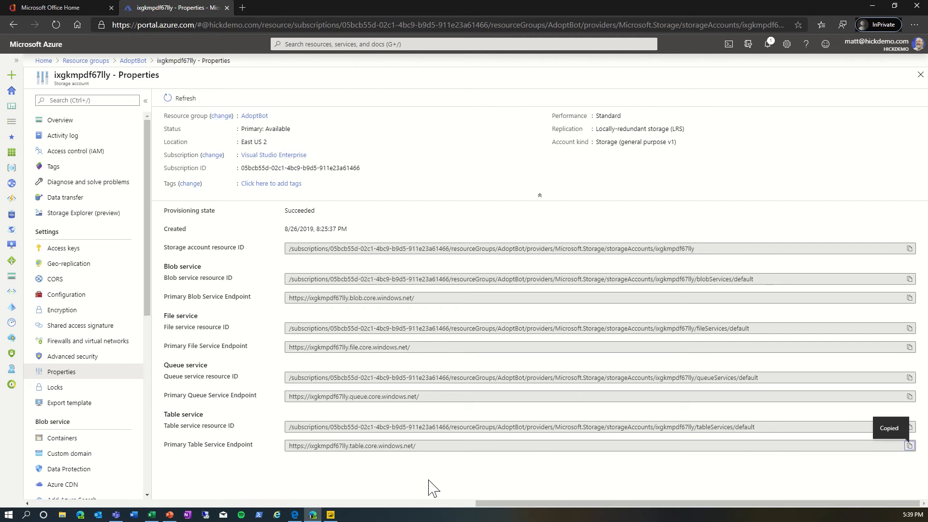
# Step: Back in Excel, paste the table endpoint URL as the account name or URL and confirm
pyautogui.click(152, 515)
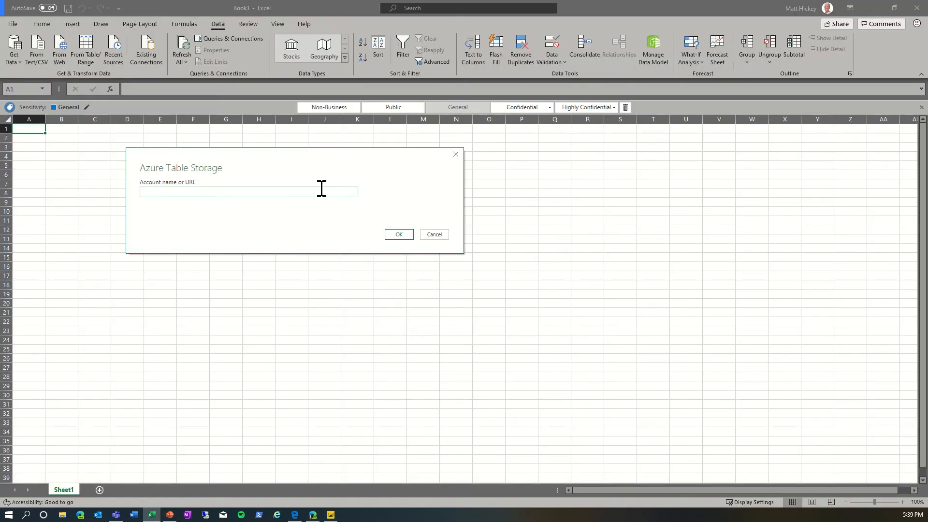
pyautogui.press('super+v')
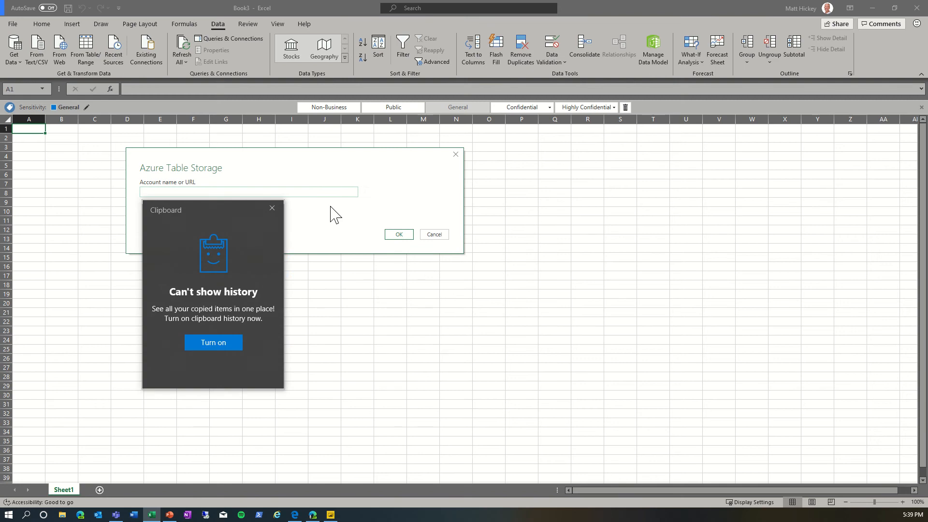
pyautogui.click(323, 193)
pyautogui.hotkey('ctrl', 'v')
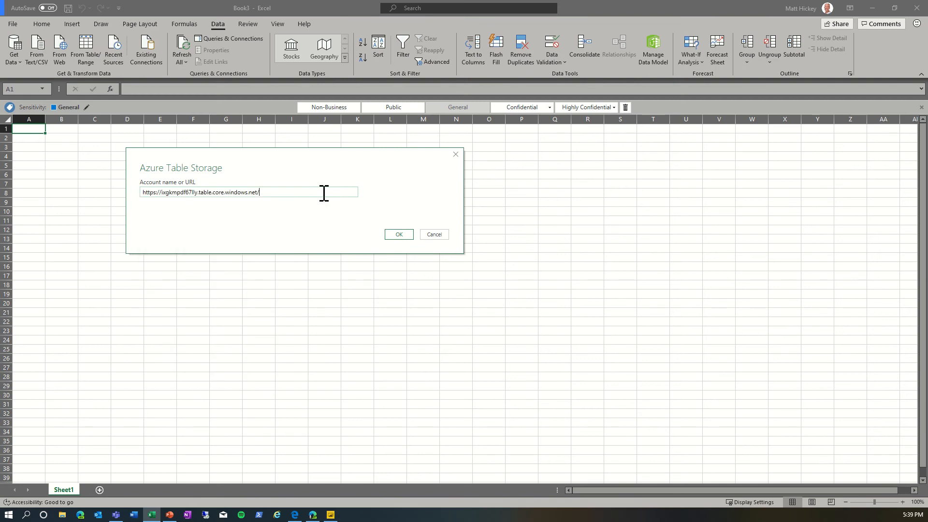
pyautogui.click(396, 235)
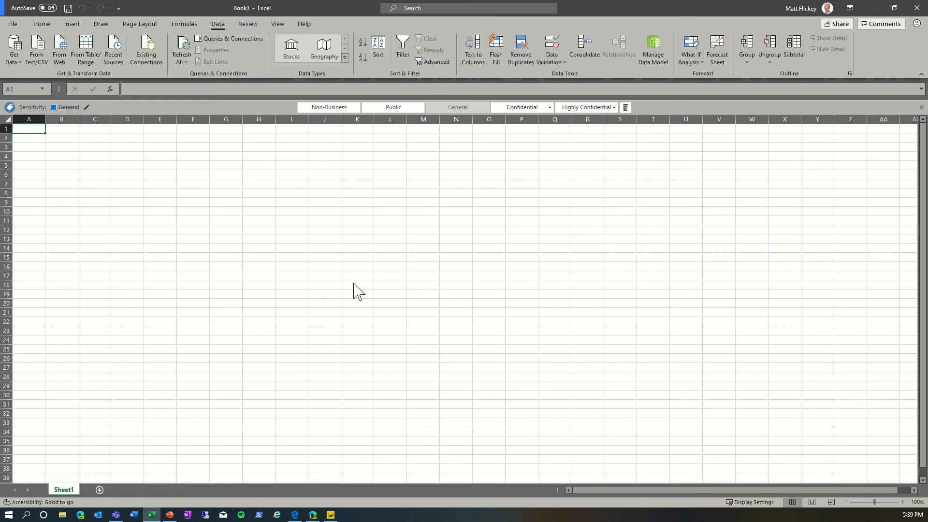
# Step: Open the storage account's Access keys page in the Azure portal
pyautogui.click(313, 514)
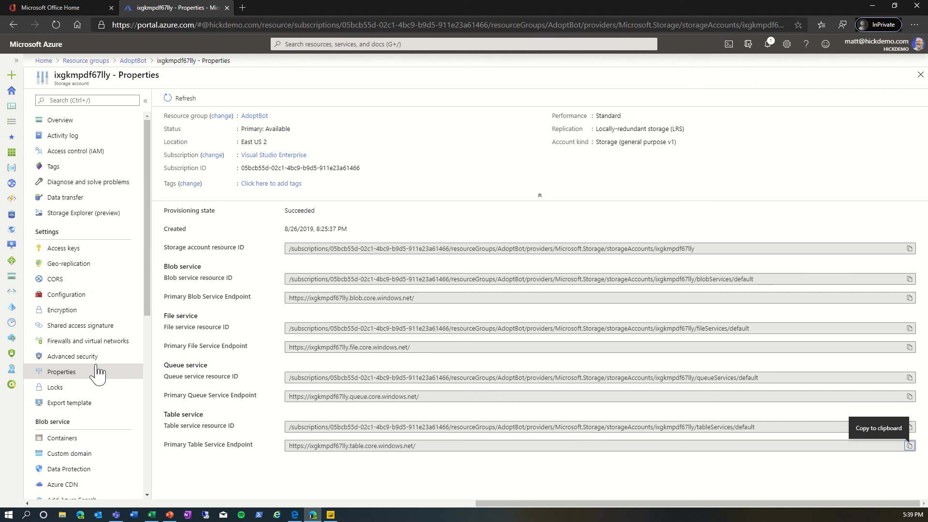
pyautogui.click(70, 249)
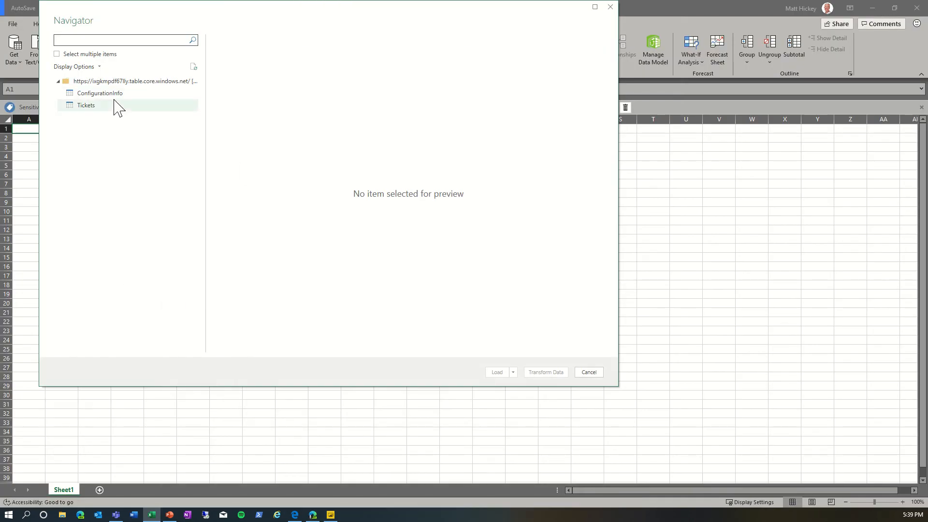
# Step: Select the Tickets table in the Navigator and open it for transformation in Power Query Editor
pyautogui.click(87, 106)
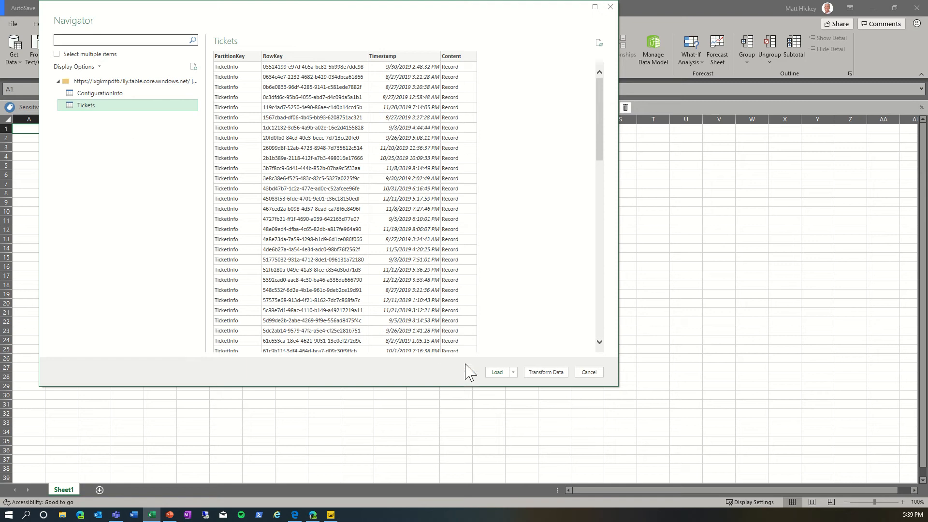
pyautogui.click(545, 372)
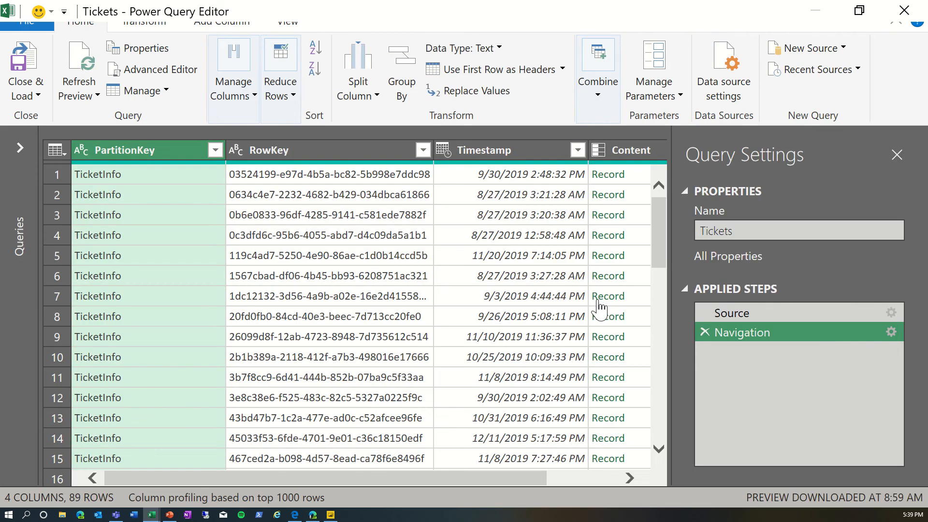
# Step: Expand all fields of the Content record column, loading the complete field list first
pyautogui.moveTo(527, 480); pyautogui.dragTo(602, 487)
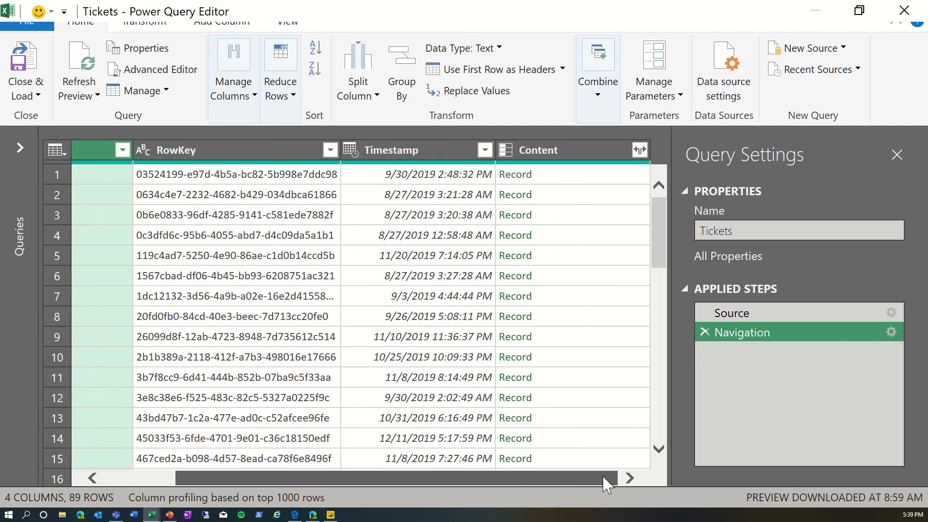
pyautogui.click(641, 151)
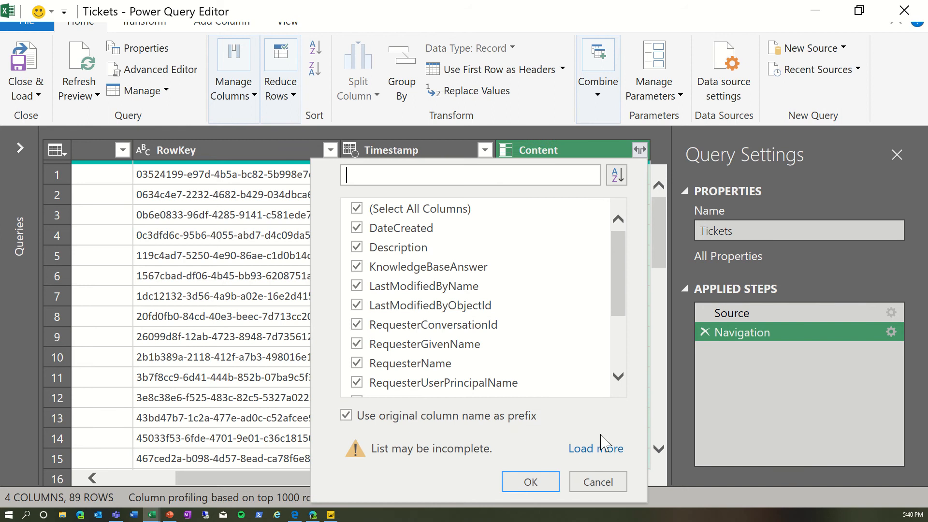
pyautogui.click(600, 452)
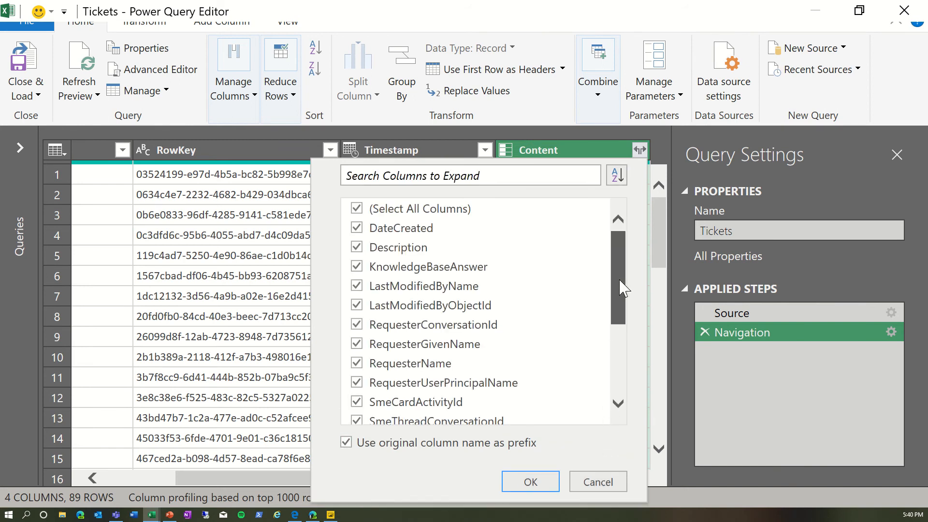
pyautogui.moveTo(620, 288); pyautogui.dragTo(634, 376)
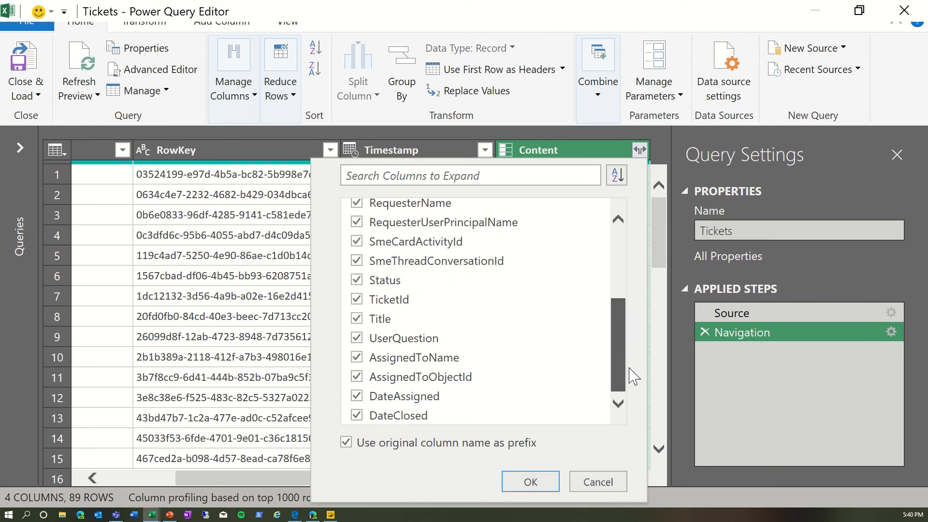
pyautogui.click(553, 479)
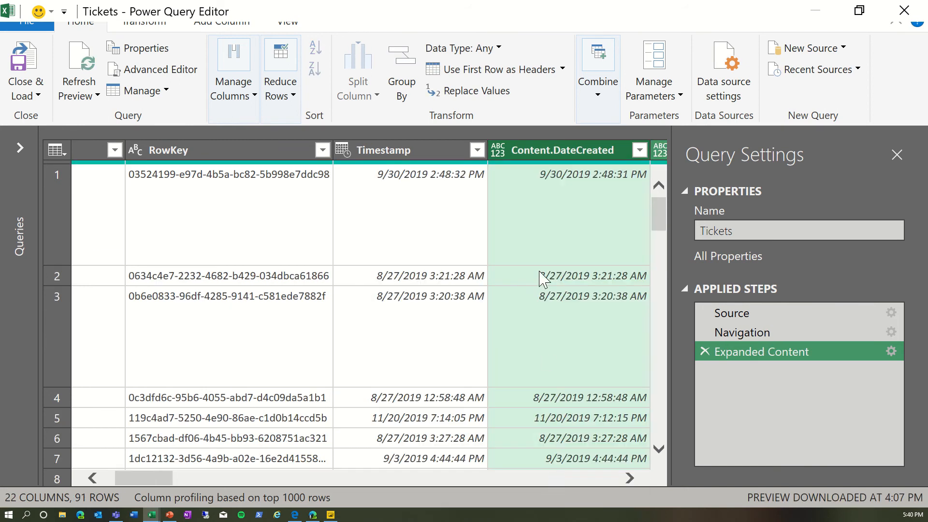
# Step: Close the editor and load the Tickets query into a worksheet, then scroll through the rows
pyautogui.click(25, 70)
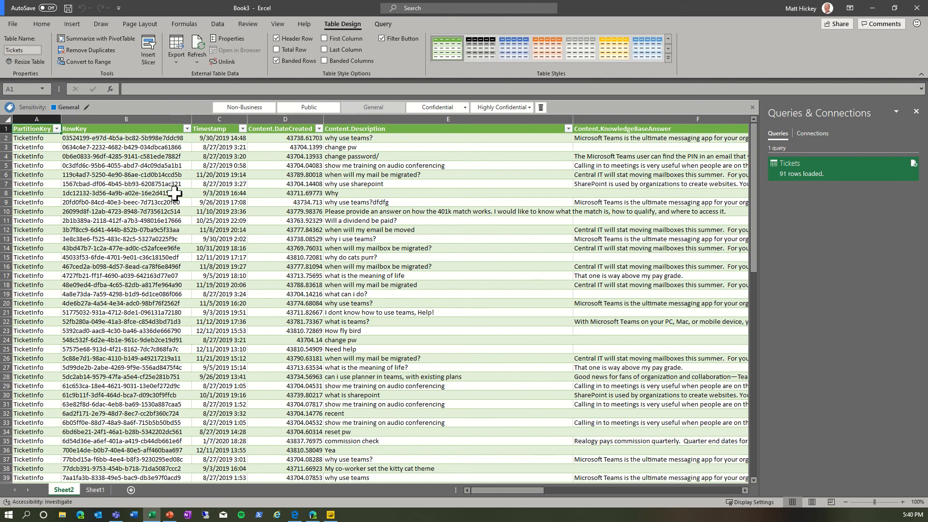
pyautogui.scroll(-12, 175, 193)
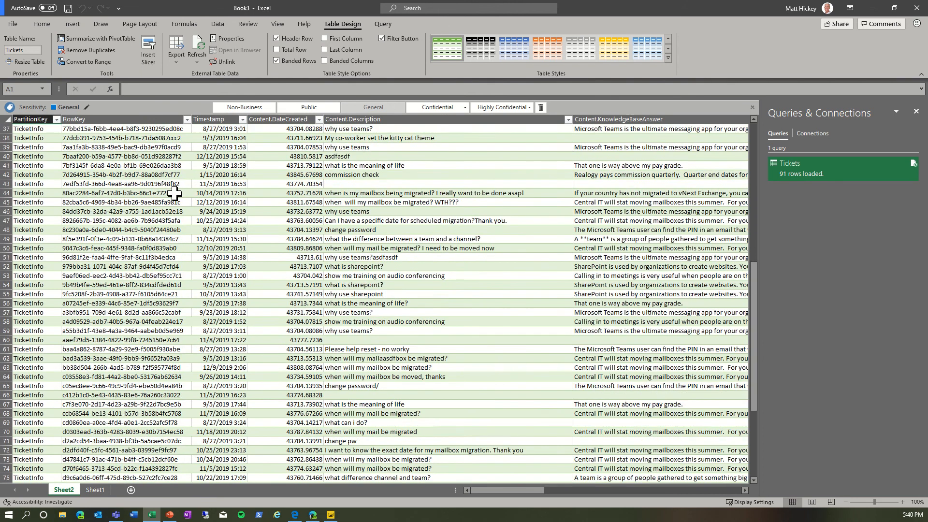
pyautogui.scroll(-5, 175, 194)
pyautogui.scroll(5, 178, 189)
# Step: Switch to Power BI Desktop, maximize it, and start a Get Data connection to Azure Table Storage
pyautogui.click(327, 518)
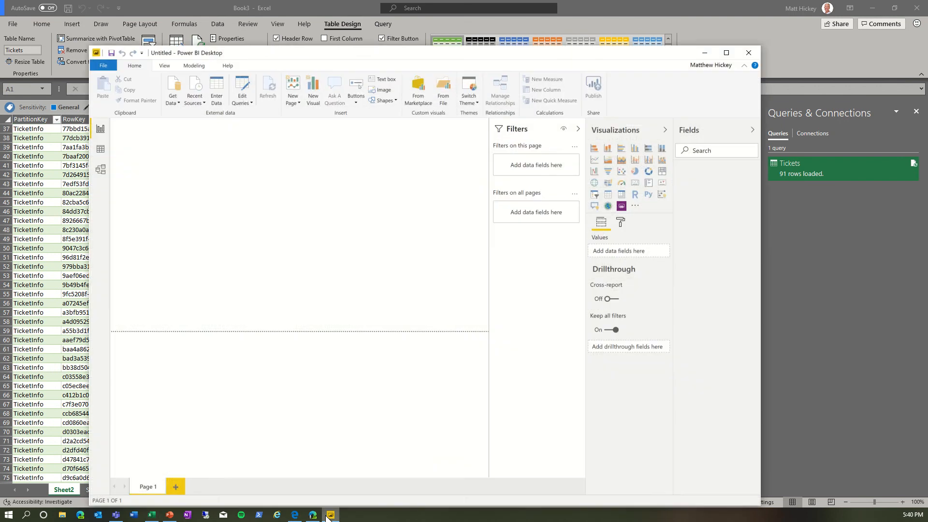
pyautogui.doubleClick(619, 56)
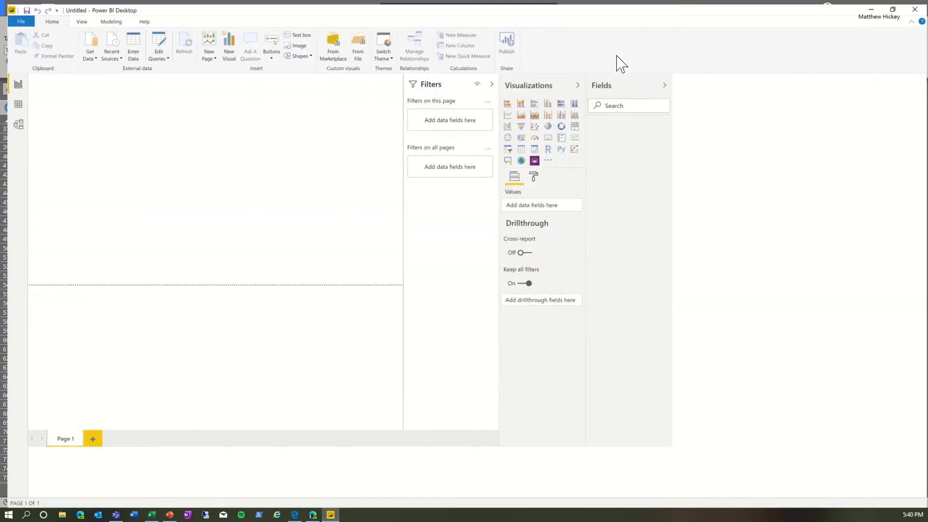
pyautogui.click(89, 54)
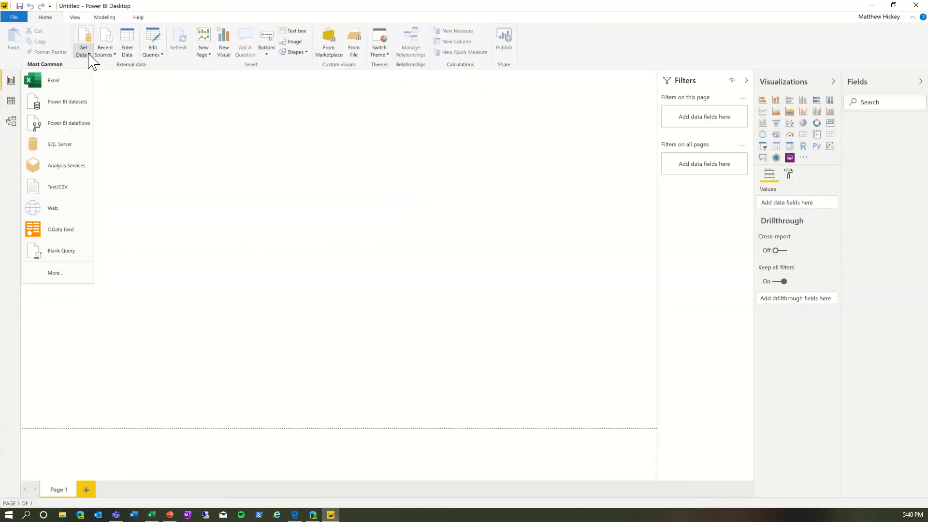
pyautogui.click(61, 274)
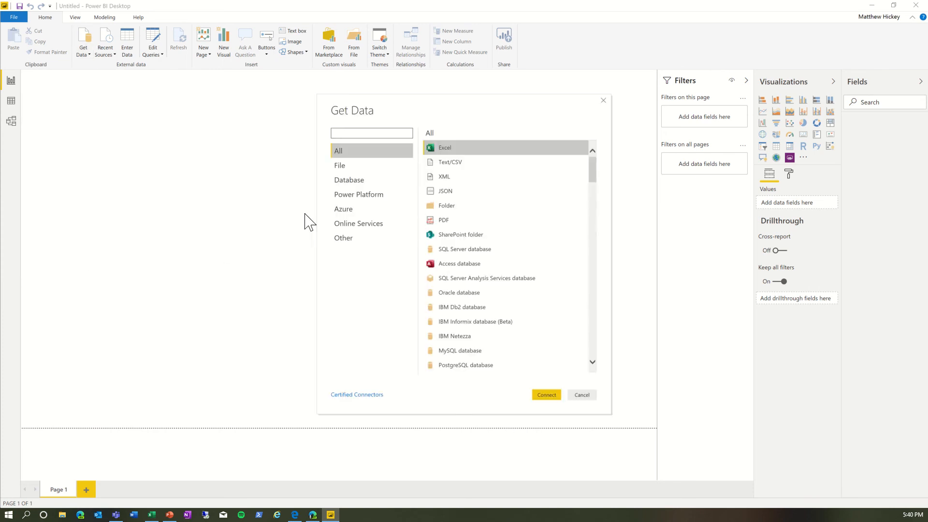
pyautogui.click(346, 212)
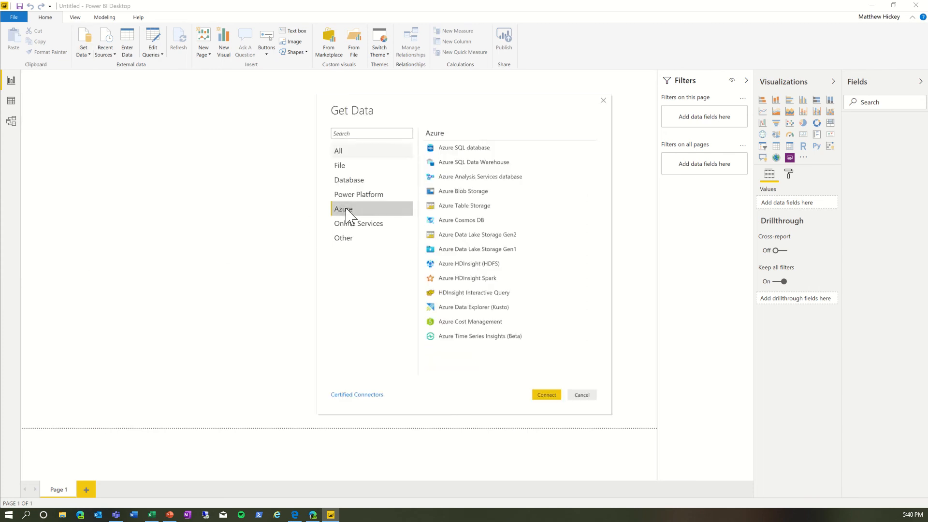
pyautogui.click(473, 206)
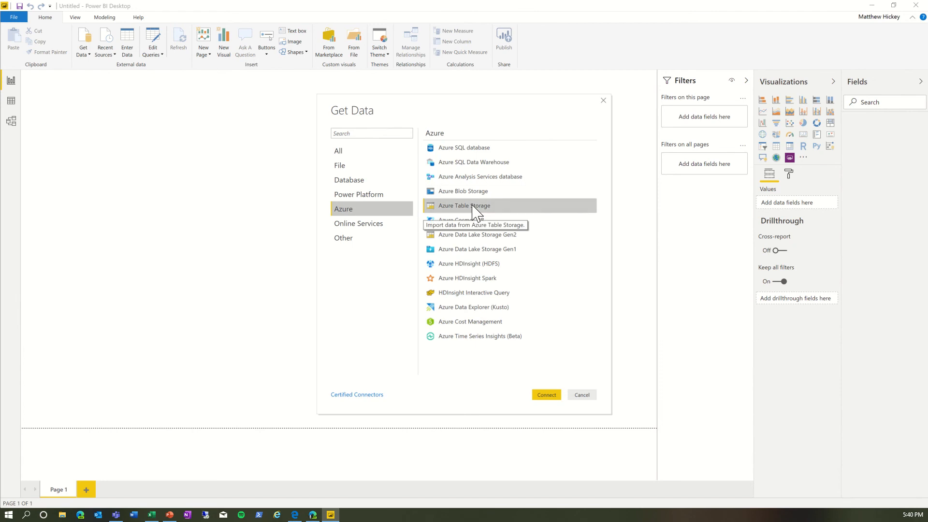
pyautogui.click(550, 395)
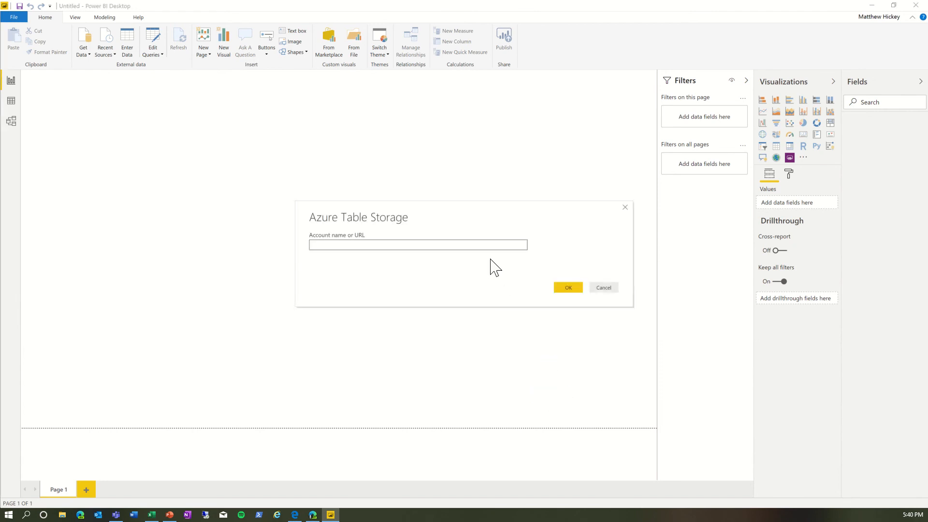
# Step: Connect using the pasted table endpoint URL and open the Tickets table in Power Query Editor
pyautogui.write('https://ixgkmpdf67lly.table.core.windows.net/')
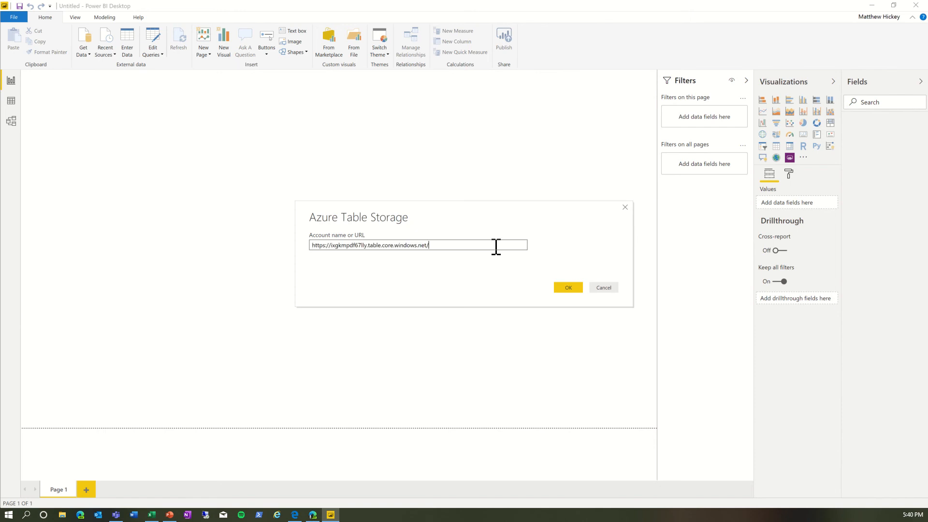
pyautogui.click(573, 289)
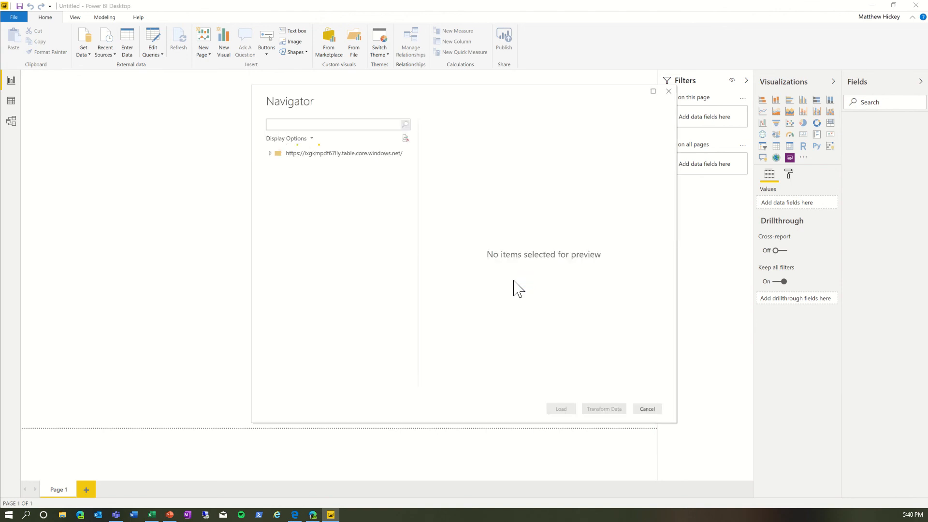
pyautogui.click(281, 177)
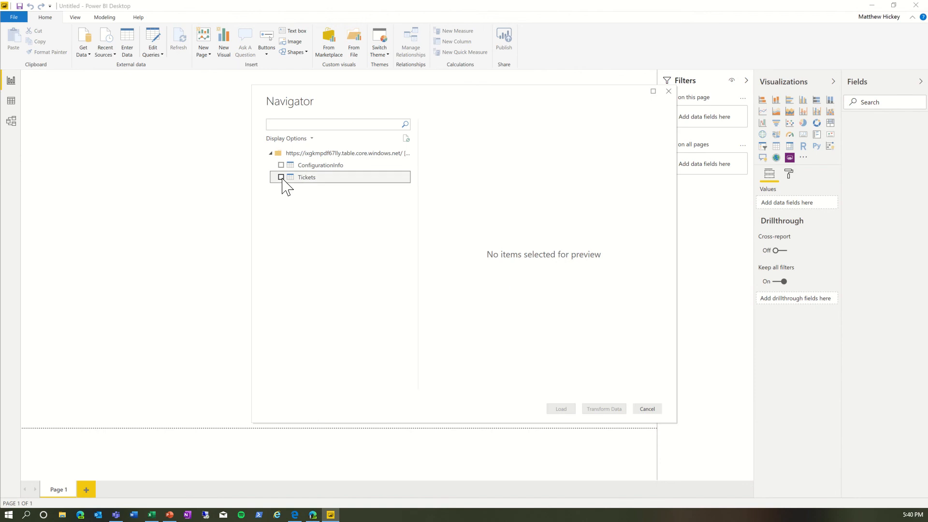
pyautogui.click(590, 412)
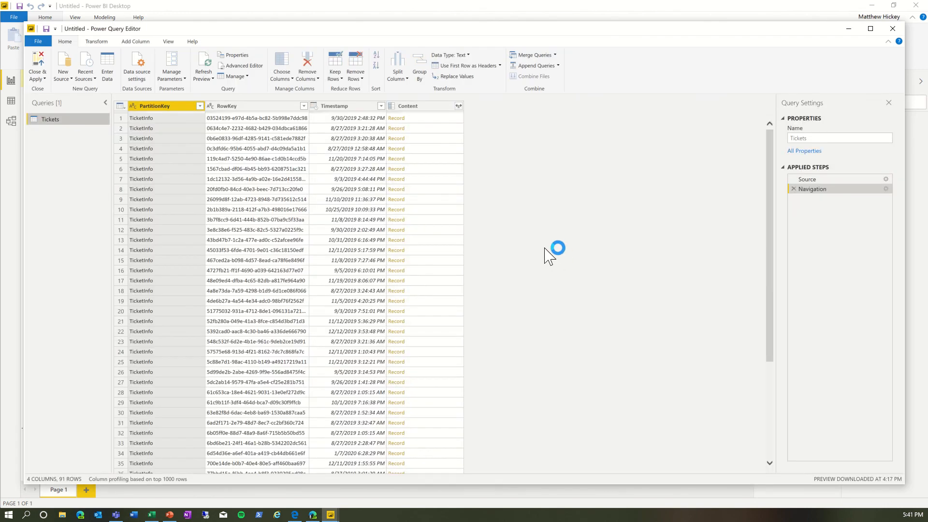
# Step: Expand every field of the Content record column in Power Query, loading the full field list before confirming
pyautogui.click(458, 106)
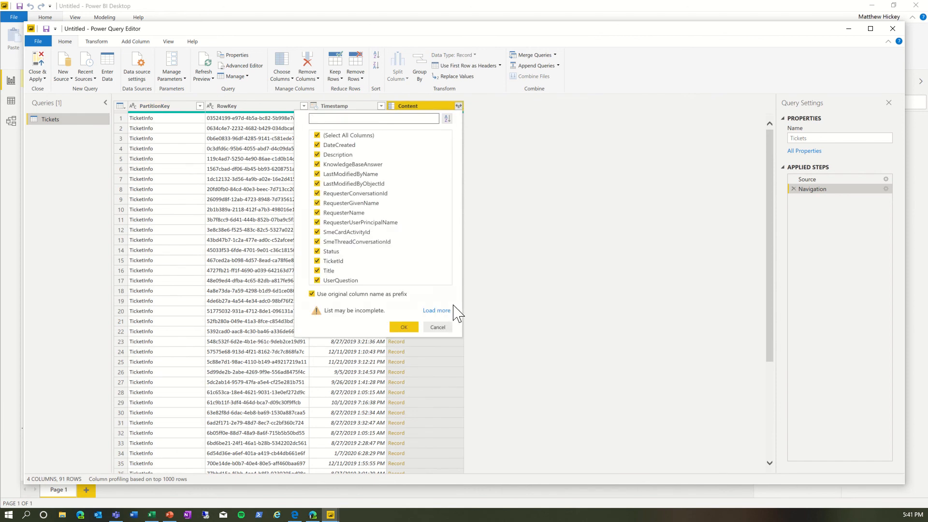
pyautogui.click(441, 312)
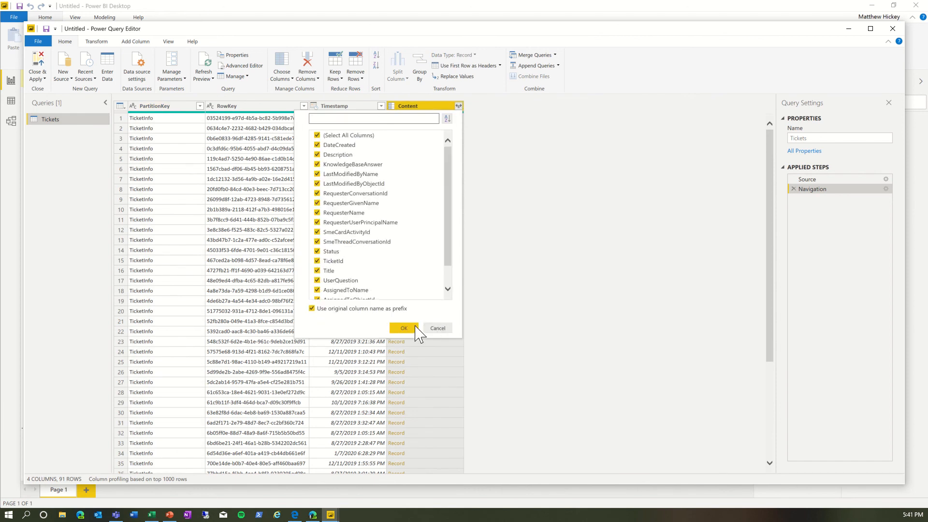
pyautogui.click(404, 314)
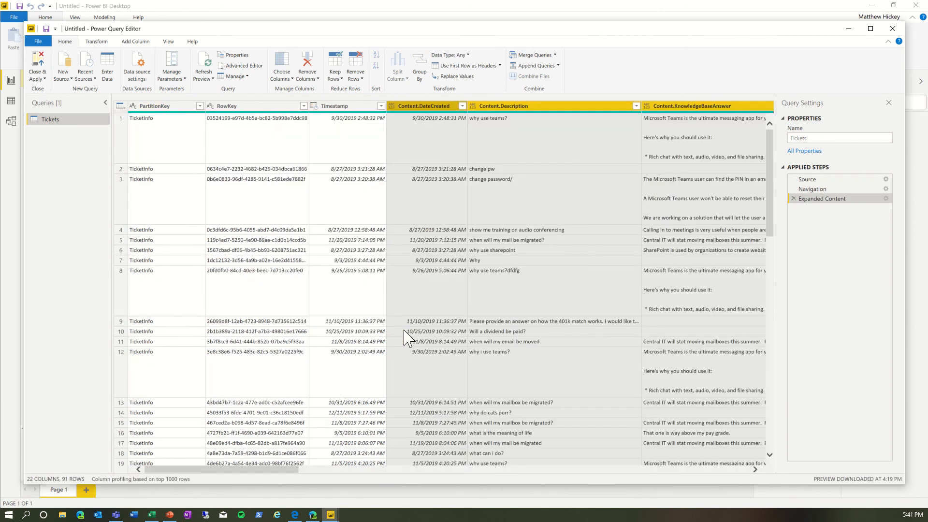
# Step: Close and apply the query, review the loaded Tickets table in data view, and return to the report canvas
pyautogui.click(34, 68)
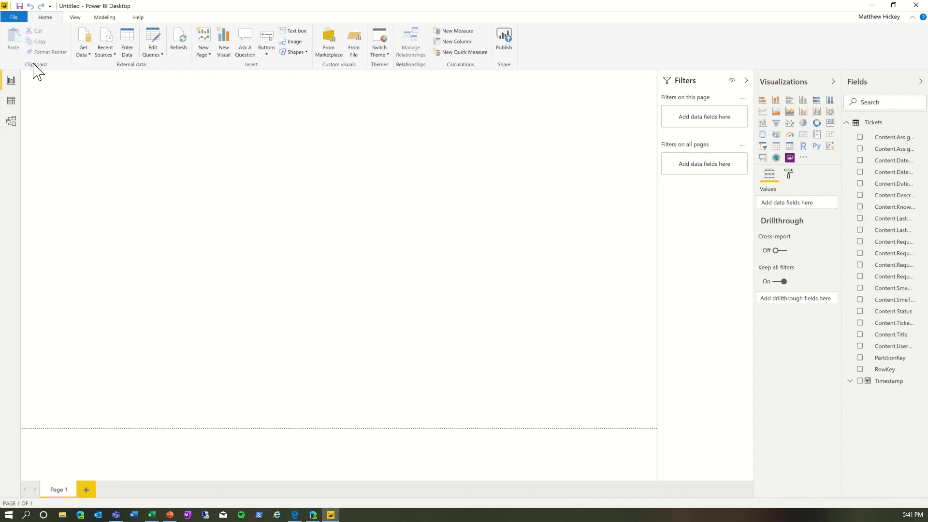
pyautogui.click(12, 101)
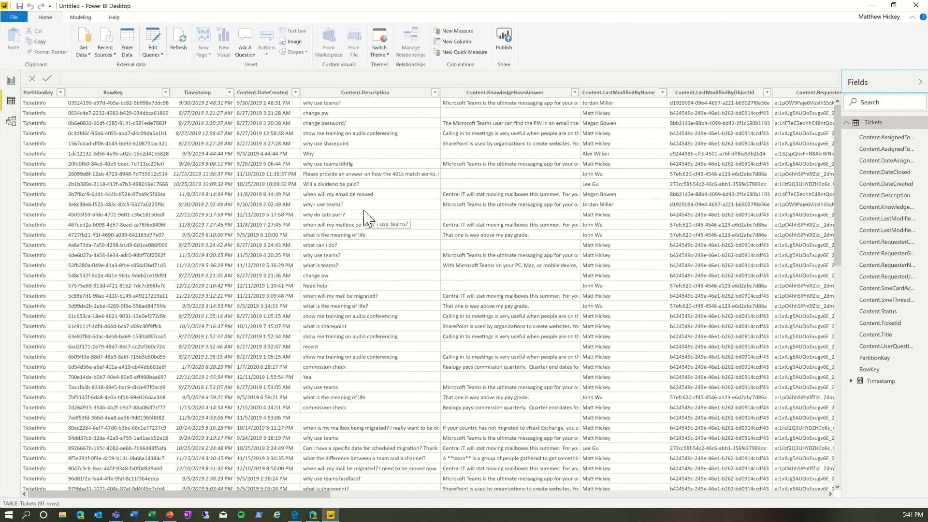
pyautogui.click(11, 80)
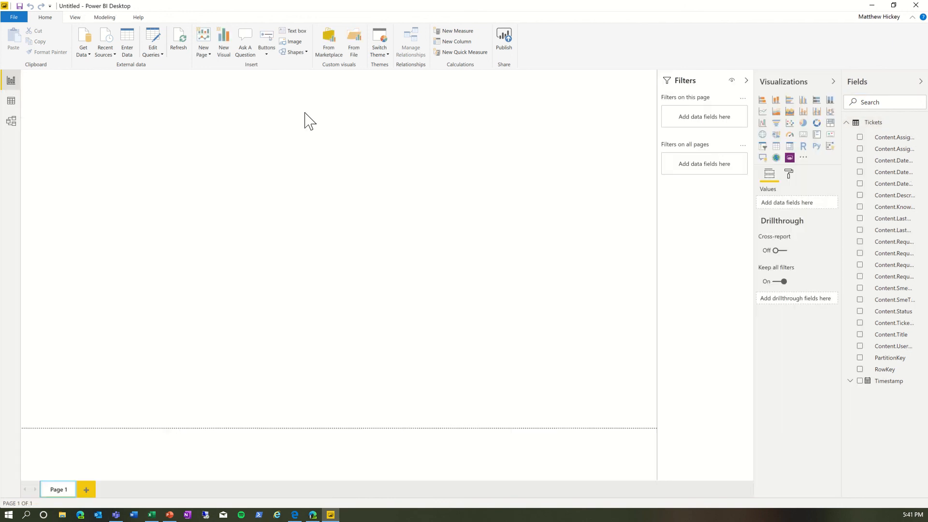
# Step: Import the Word Cloud custom visual from the marketplace by searching for wordcloud
pyautogui.click(804, 157)
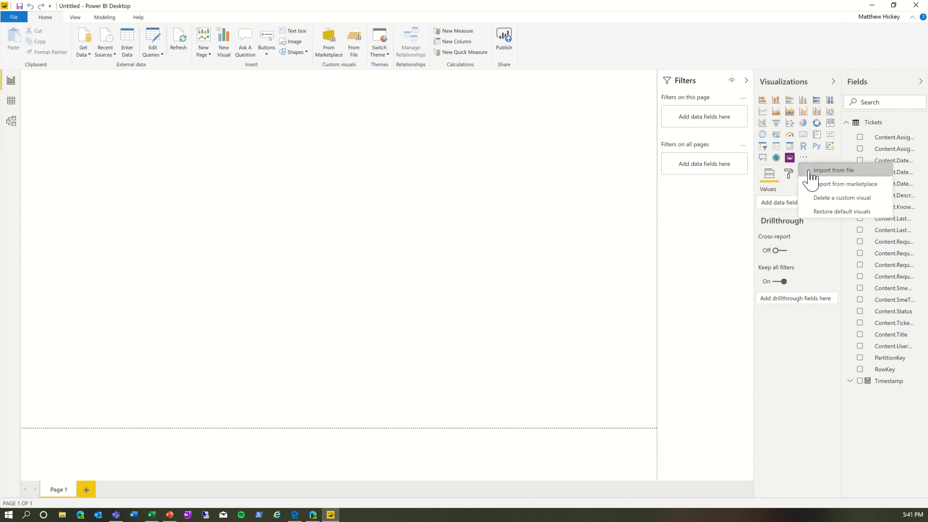
pyautogui.click(813, 184)
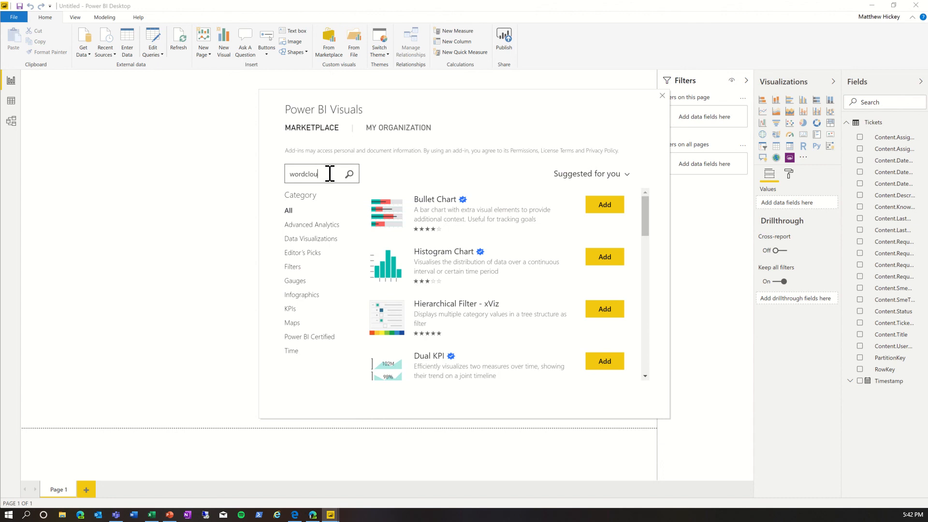
pyautogui.write('d')
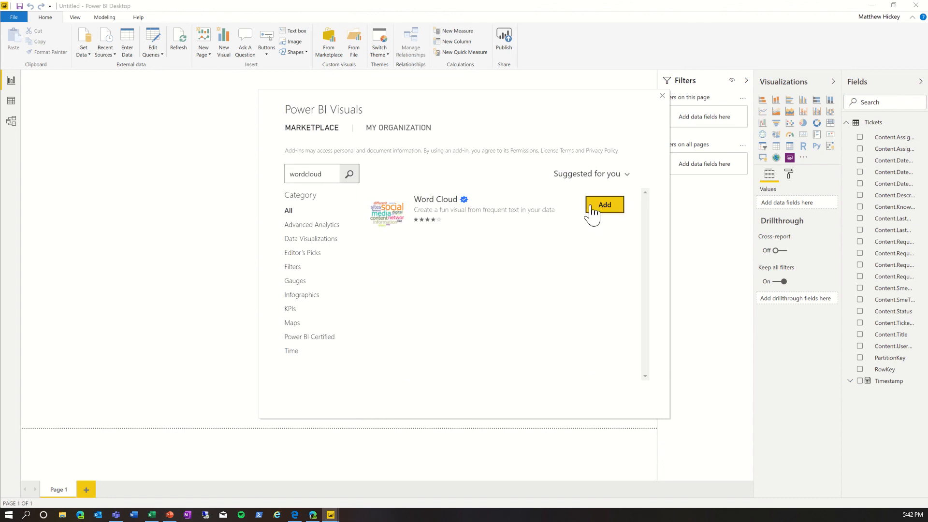
pyautogui.click(592, 212)
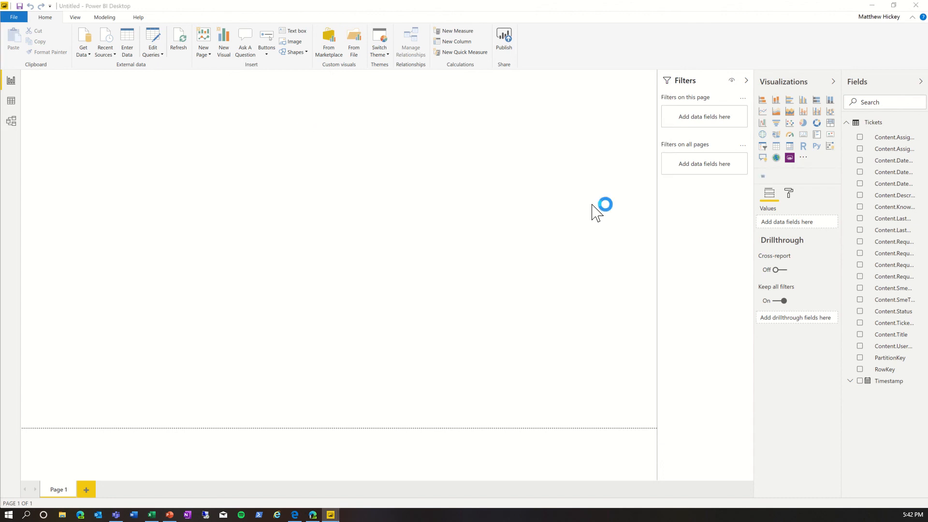
pyautogui.click(556, 273)
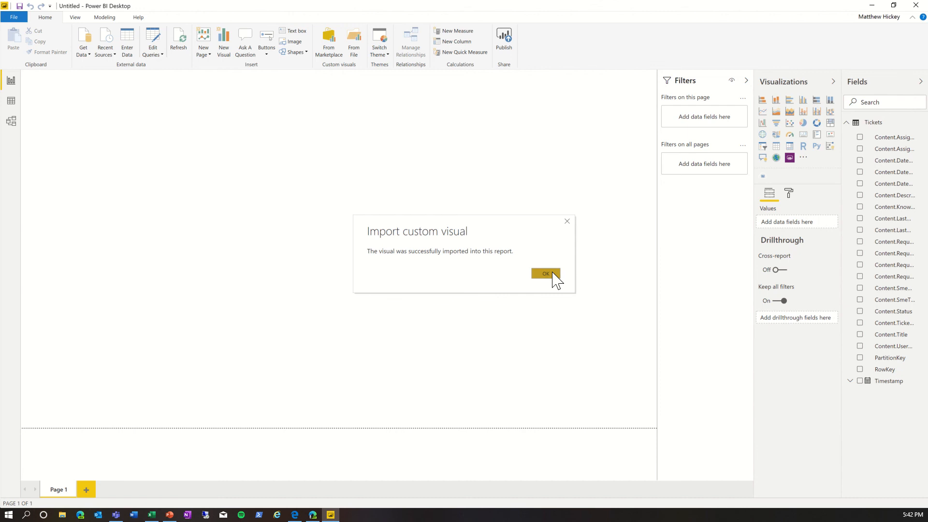
# Step: Create a WordCloud visual of Content.Description and enlarge it to fill most of the report canvas
pyautogui.click(860, 195)
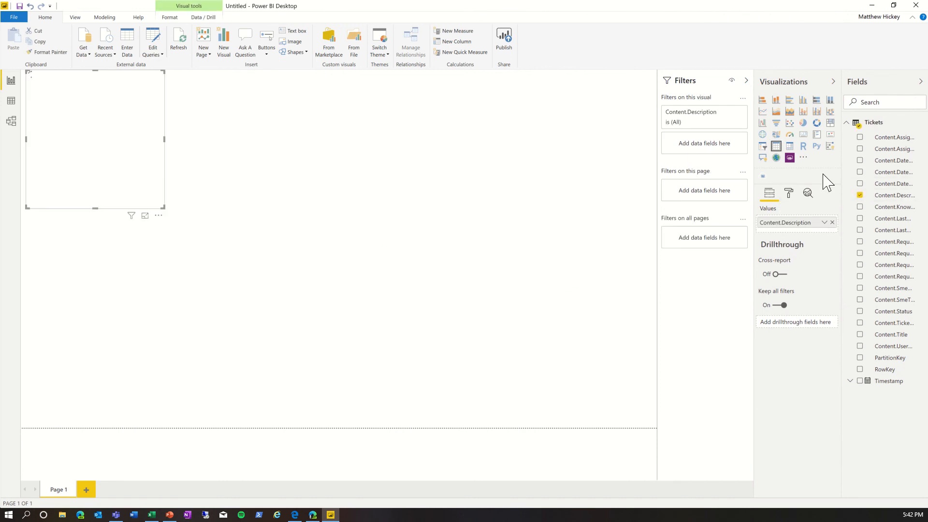
pyautogui.click(763, 176)
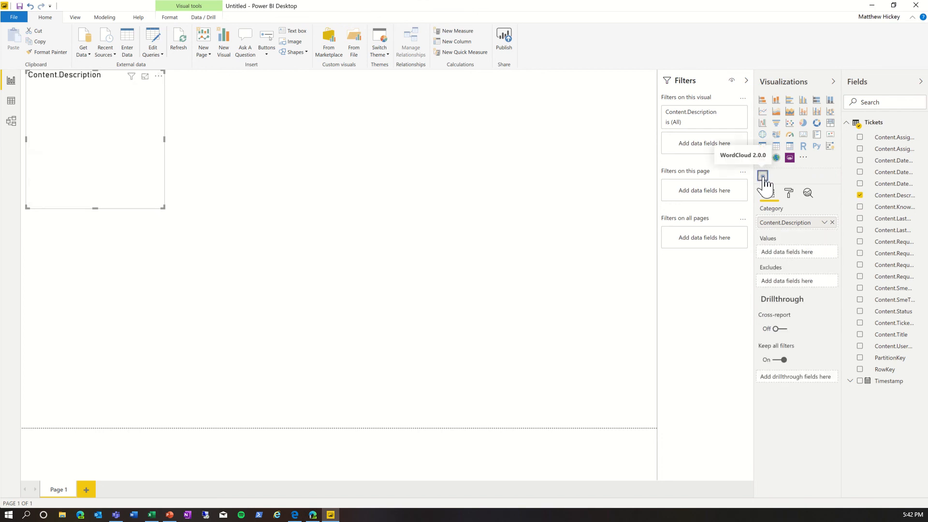
pyautogui.moveTo(162, 208); pyautogui.dragTo(538, 392)
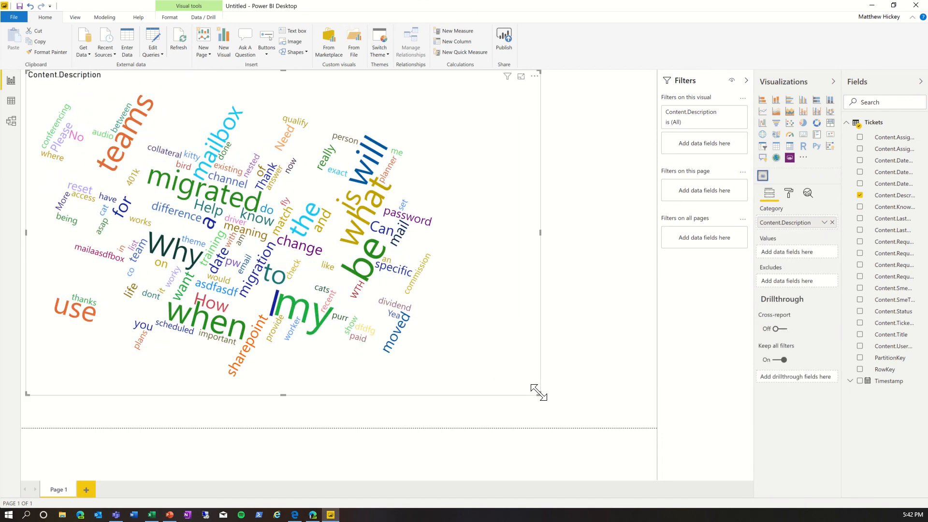